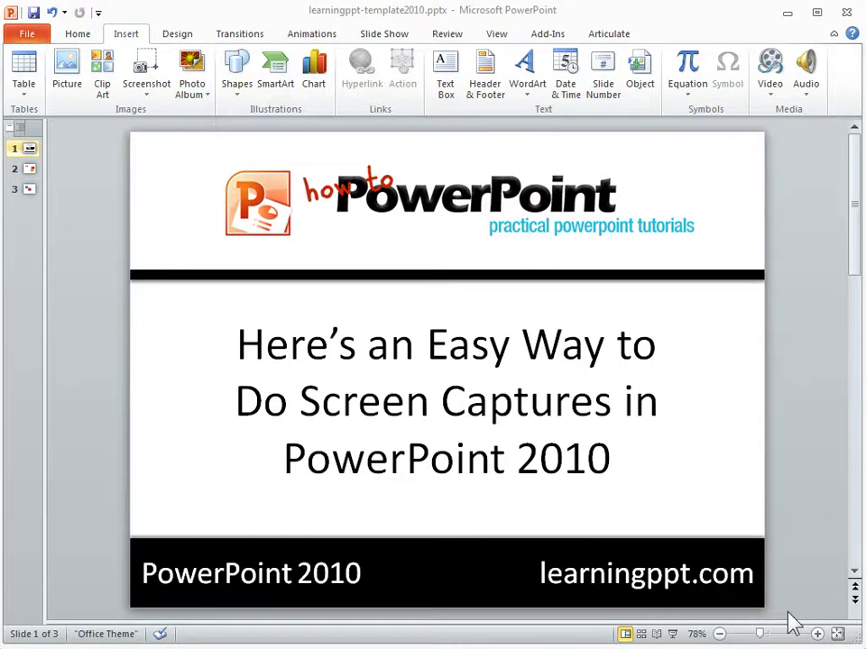
Step: Switch to the tutorials-demo presentation and insert a screenshot of the open Articulate Engage window on blank slide 3
click(786, 14)
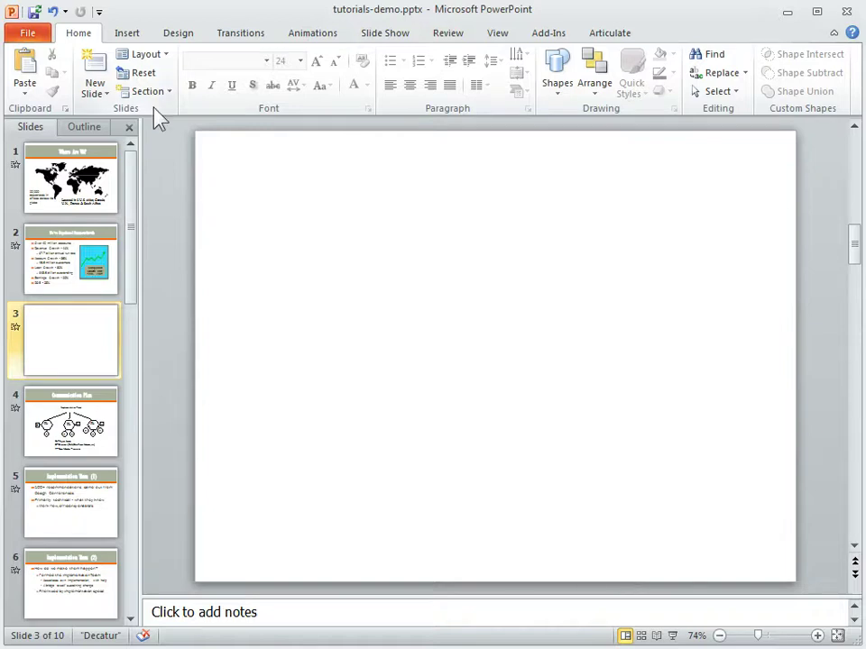
click(126, 36)
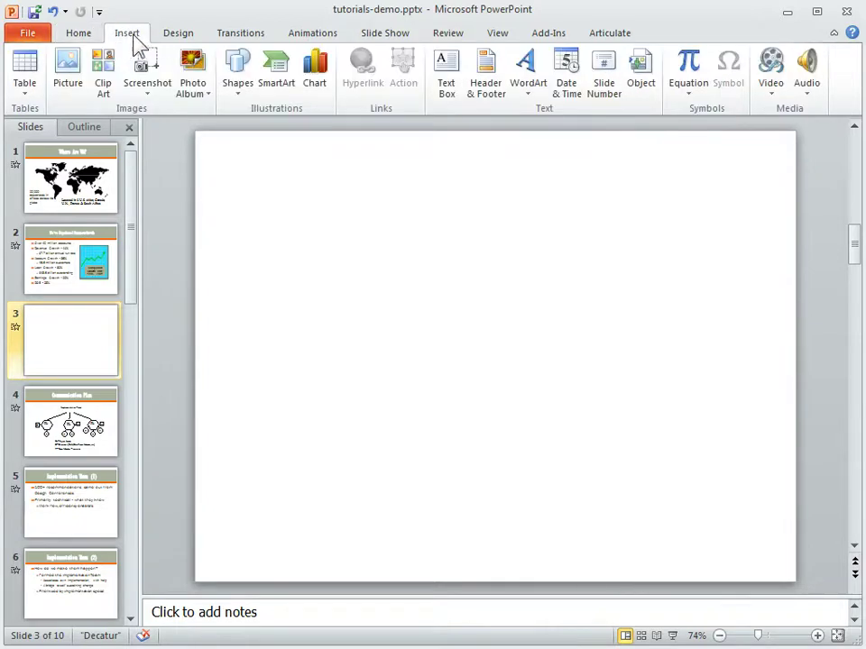
click(150, 101)
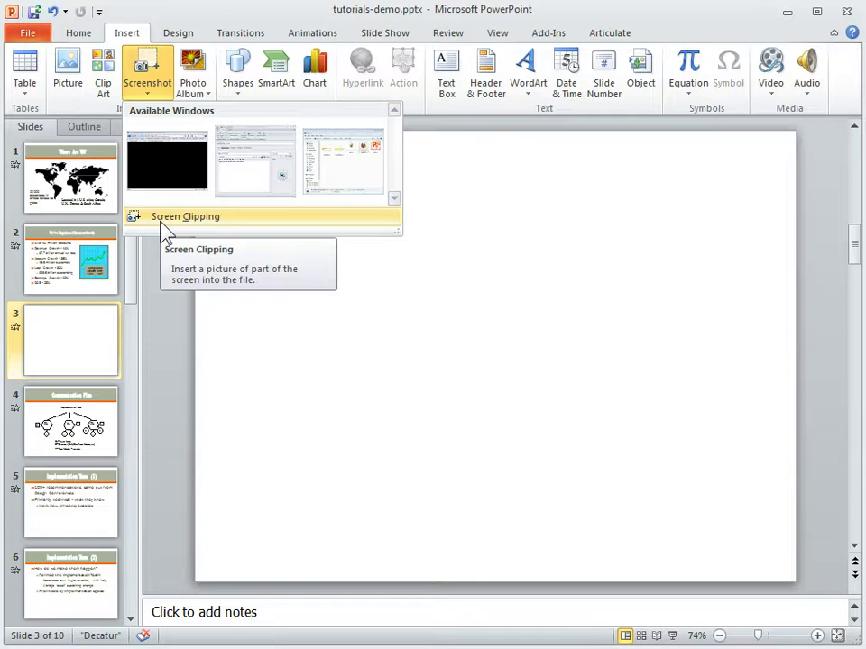
click(264, 155)
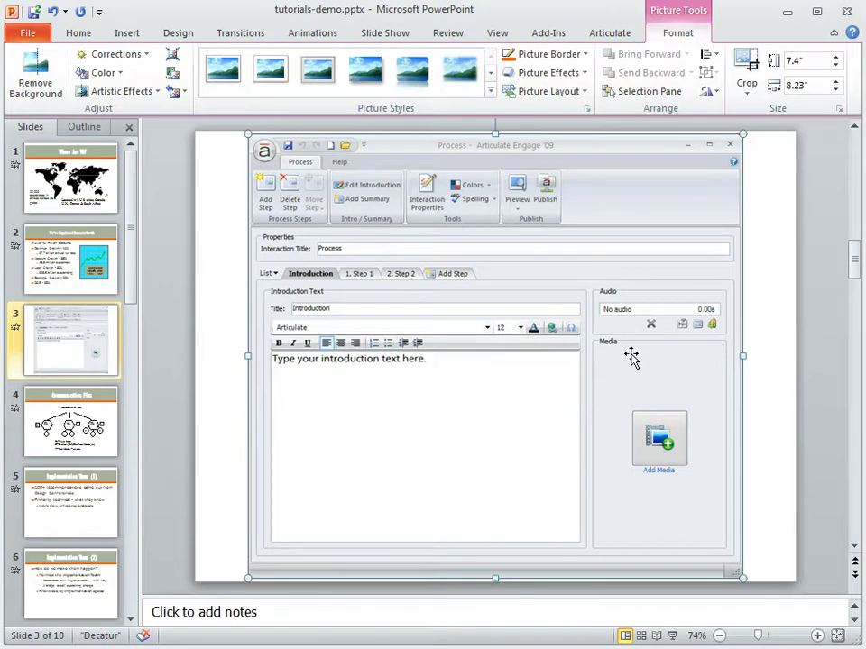
click(810, 329)
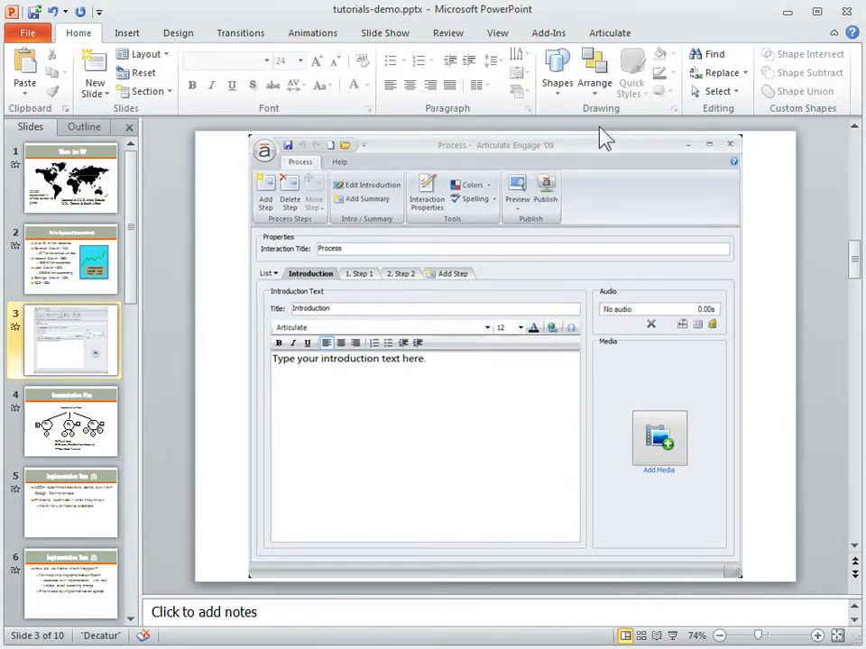
Step: Draw a right block arrow about 1.33" wide and 0.83" high over the screenshot's introduction text area
click(557, 81)
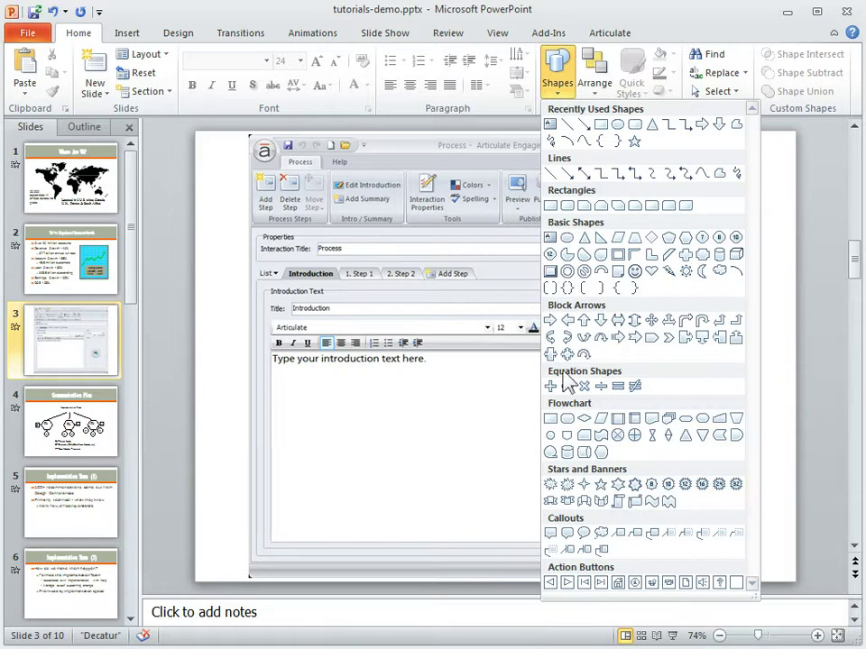
click(550, 336)
mouse_move(401, 392)
mouse_down()
mouse_move(460, 456)
mouse_move(484, 447)
mouse_up()
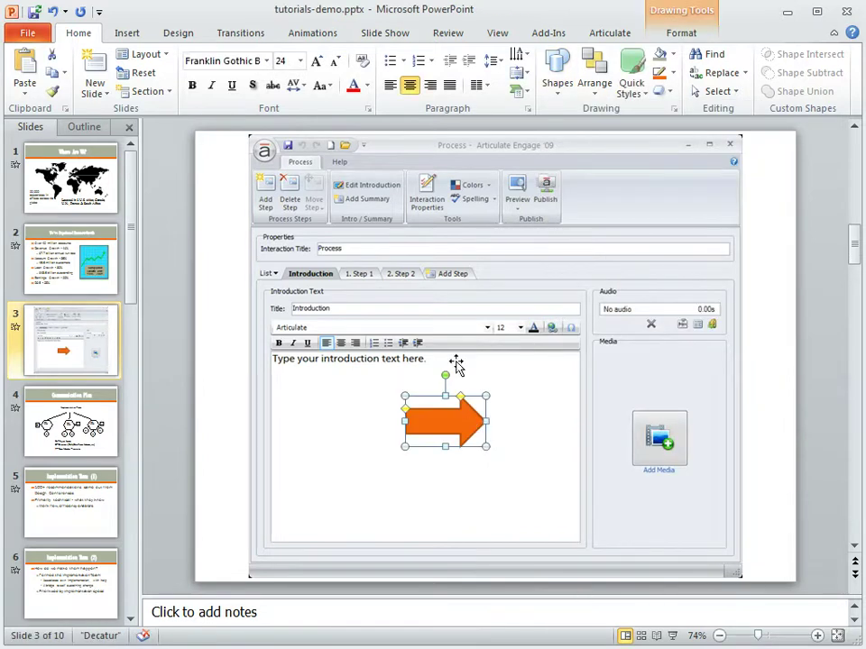
Step: Give the arrow the gray gradient shape style and place it tilted upward, pointing at the screenshot's Title field
click(681, 32)
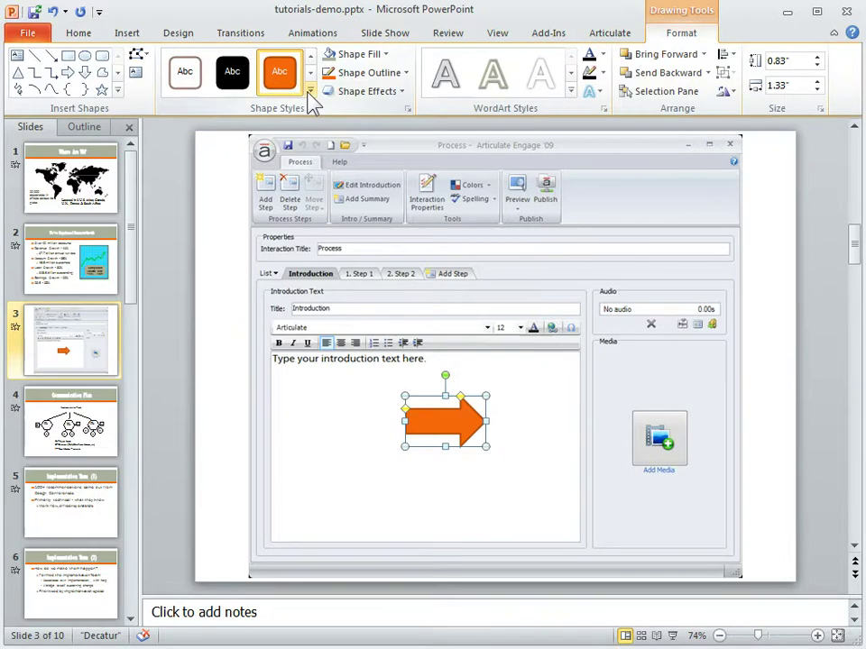
click(309, 93)
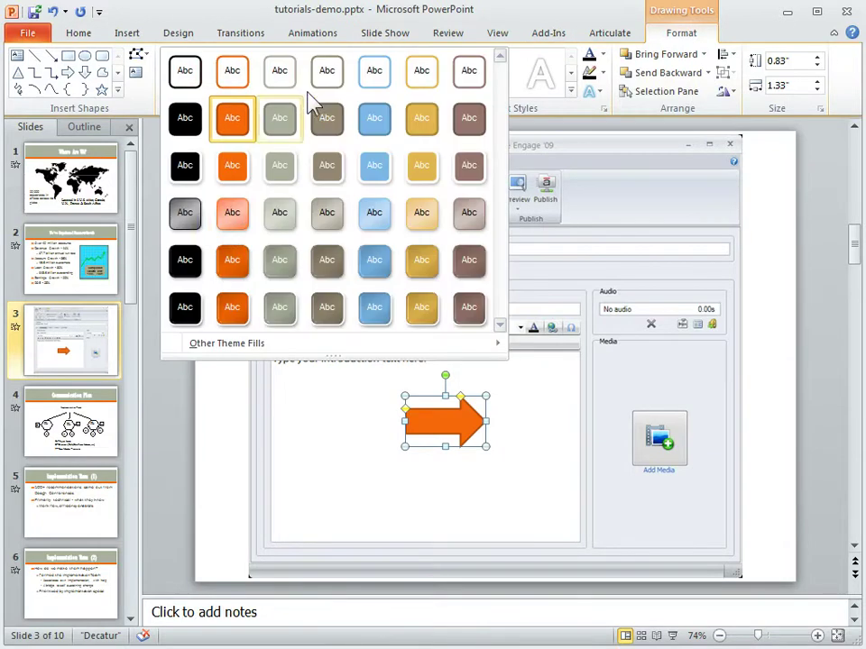
click(183, 222)
drag(446, 375, 424, 378)
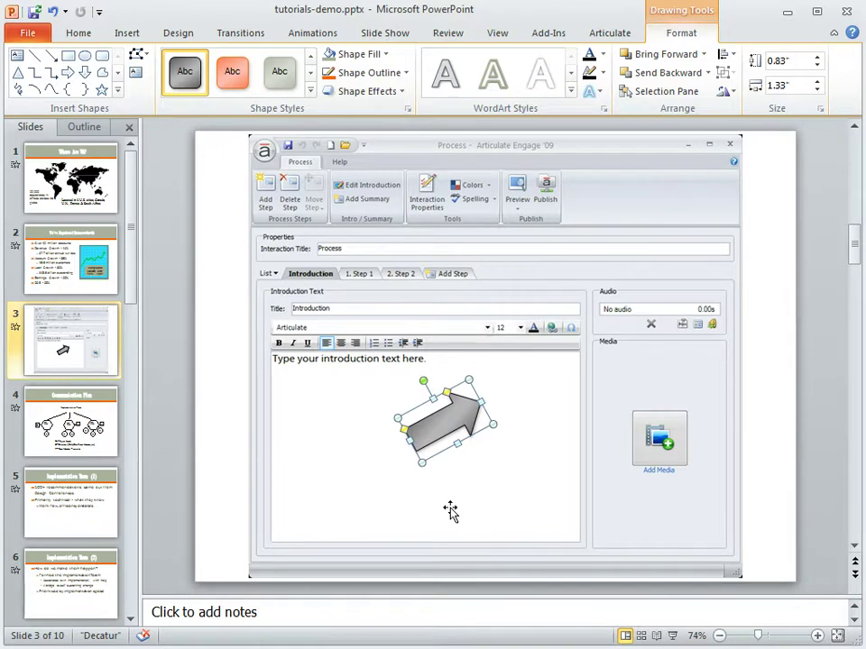
drag(442, 421, 254, 327)
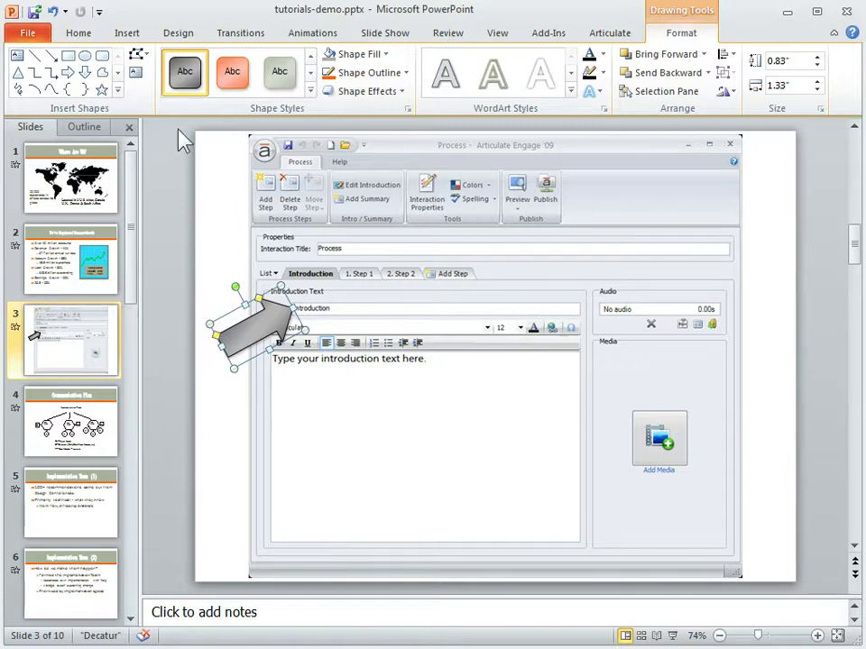
Step: Select the arrow and screenshot together and look up the Save as Picture option for them
mouse_move(184, 124)
mouse_down()
mouse_move(679, 475)
mouse_move(802, 619)
mouse_move(798, 605)
mouse_up()
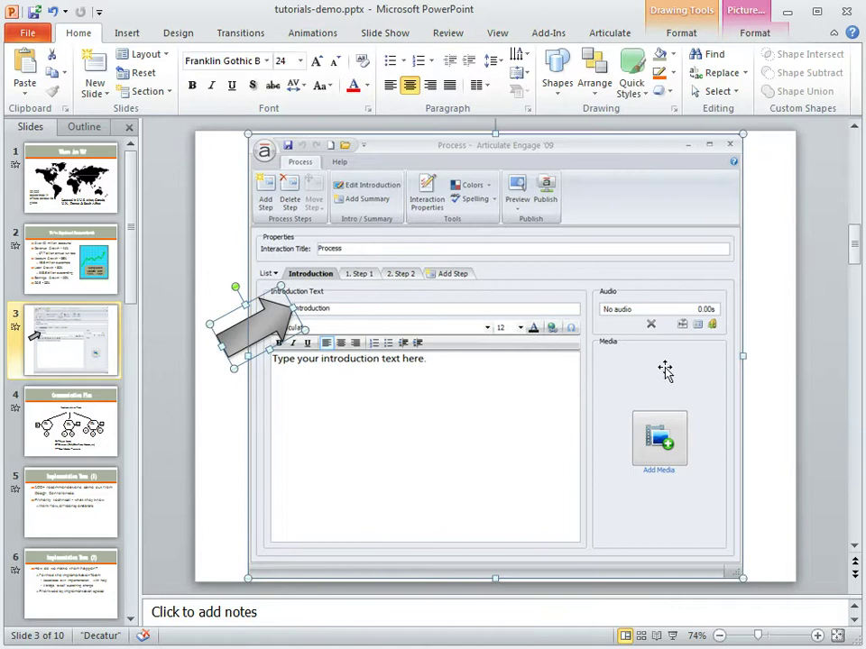
right_click(458, 226)
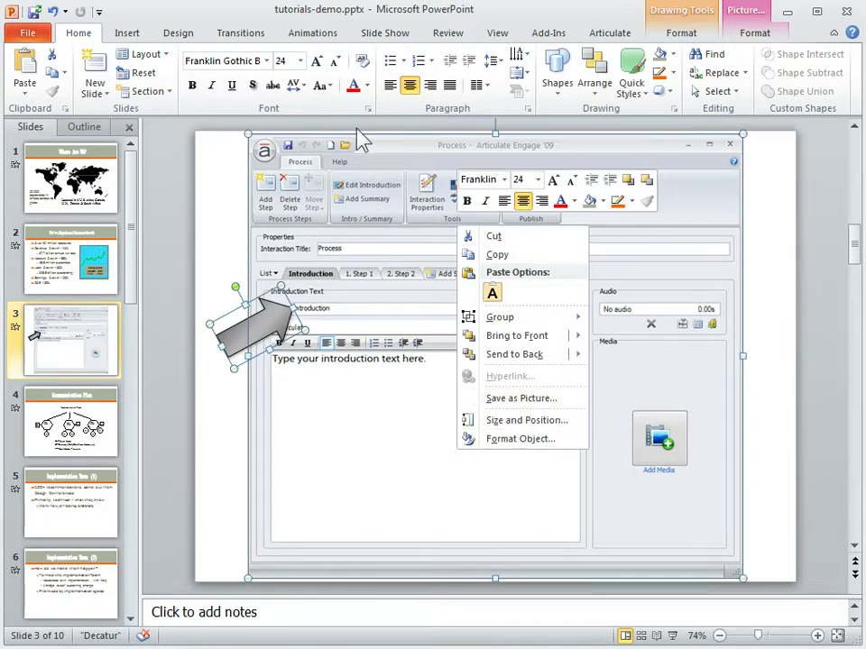
click(817, 336)
Step: Delete the arrow from the slide, keeping the screenshot
click(207, 384)
click(239, 341)
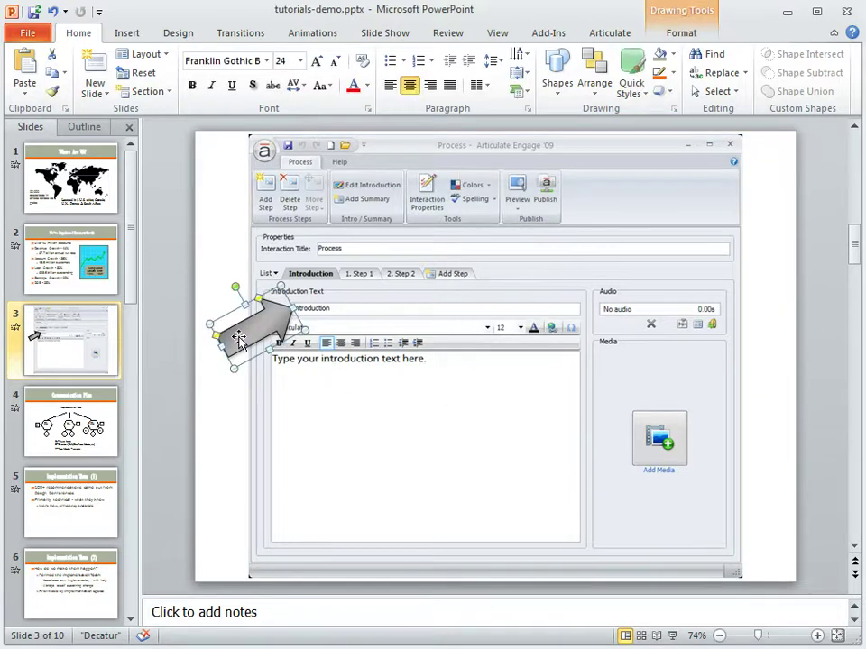
key(Delete)
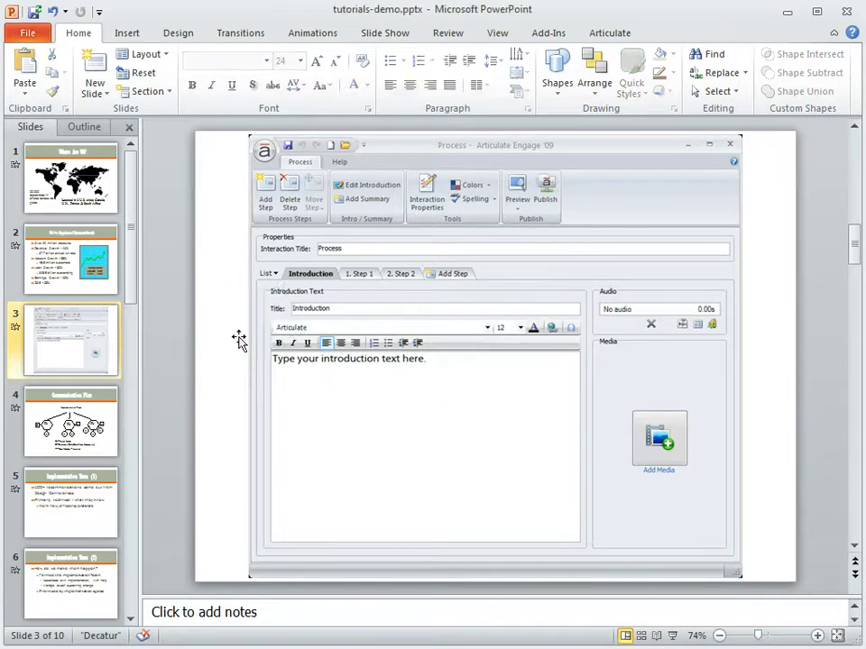
Step: Crop the screenshot to the Engage window's ribbon, about 1.57" high, trimming the area below it and beyond the Publish group
click(488, 204)
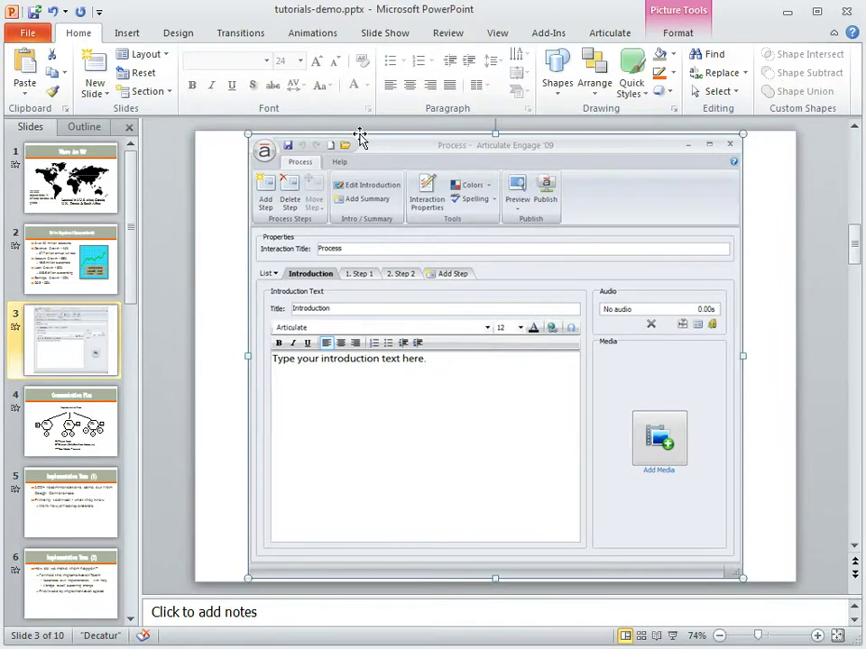
double_click(466, 294)
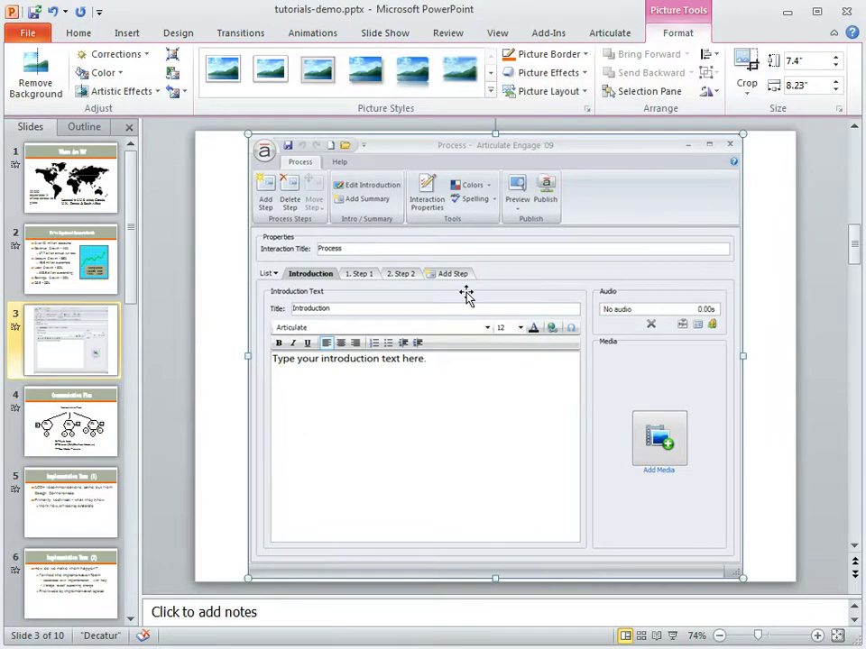
click(748, 64)
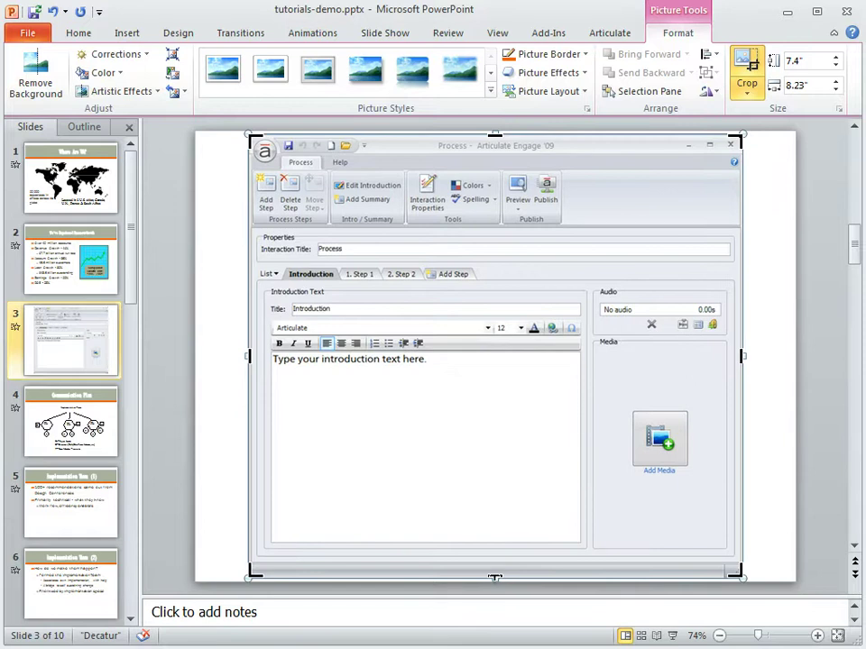
drag(495, 572, 495, 226)
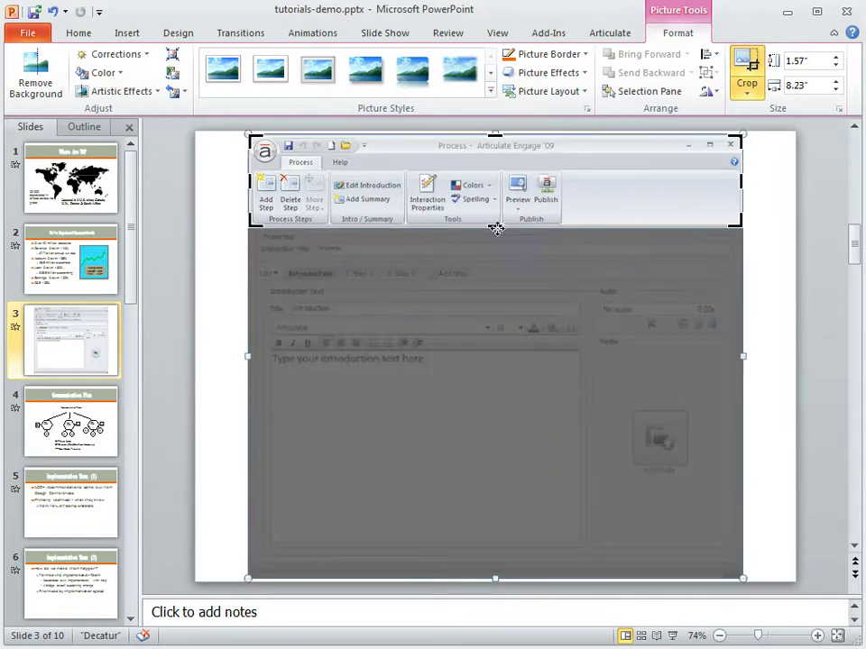
drag(741, 185, 560, 219)
click(793, 306)
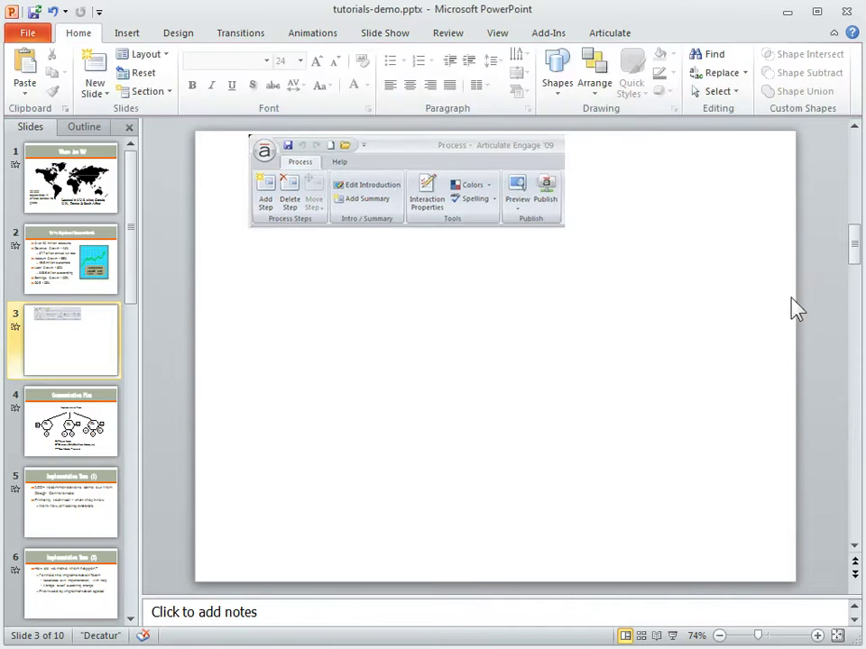
Step: Move the cropped ribbon picture lower on the slide and enlarge it to about 8.28" wide by 2.46" high
drag(462, 185, 477, 290)
drag(565, 324, 597, 377)
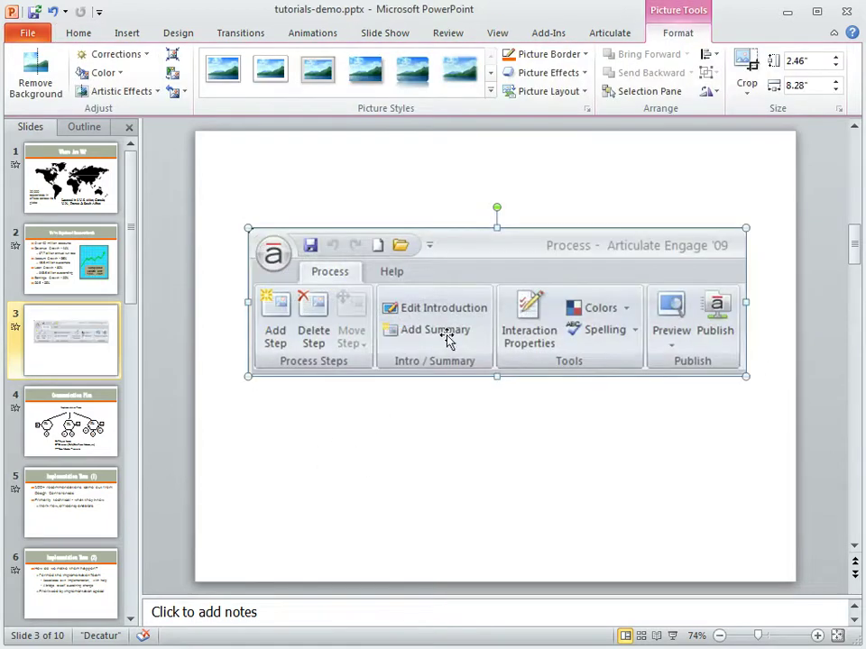
click(437, 482)
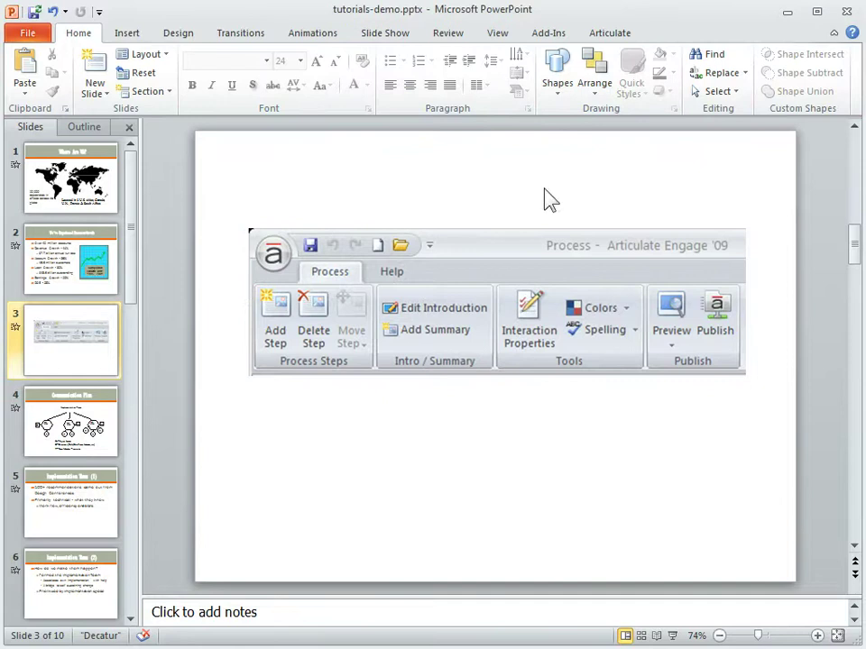
Step: Replace the ribbon picture with a screen clipping of the Articulate web page's upper-left area, about 4.54" wide by 3.89" high
click(479, 310)
key(Delete)
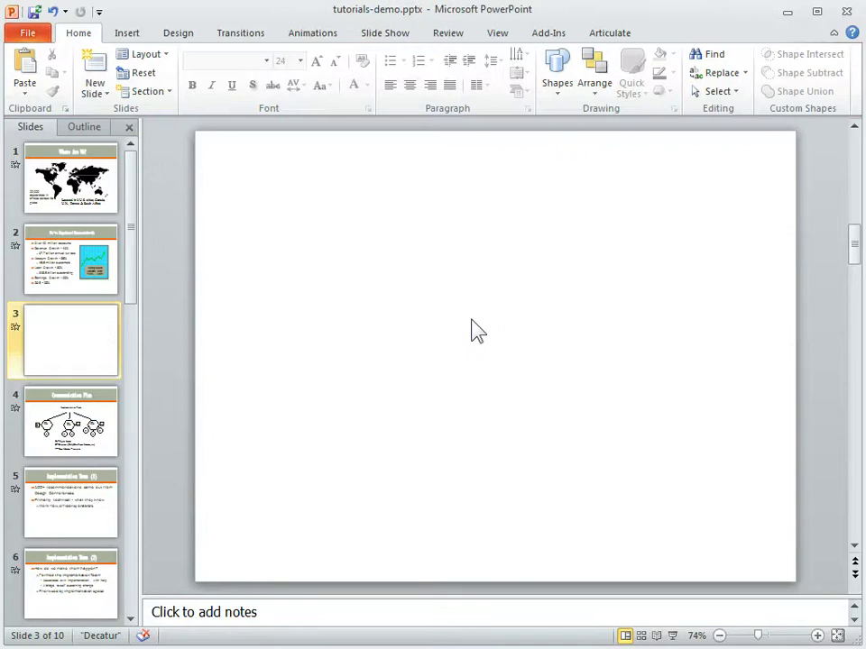
click(131, 34)
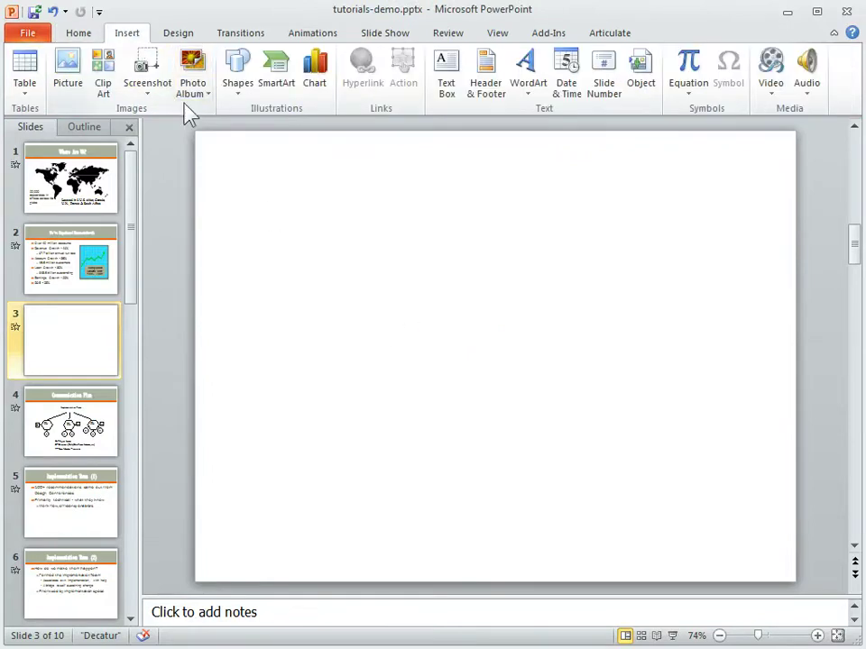
click(150, 94)
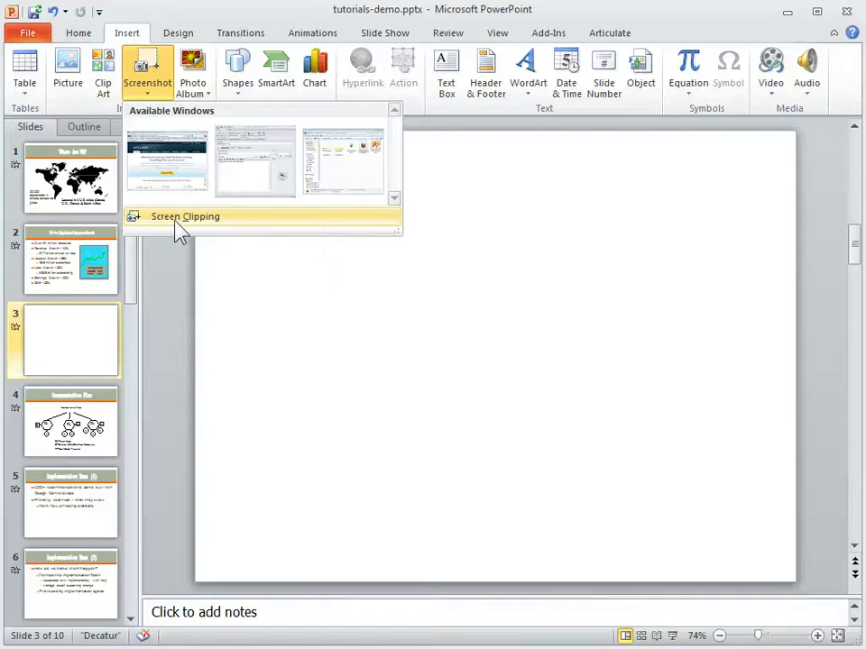
click(166, 225)
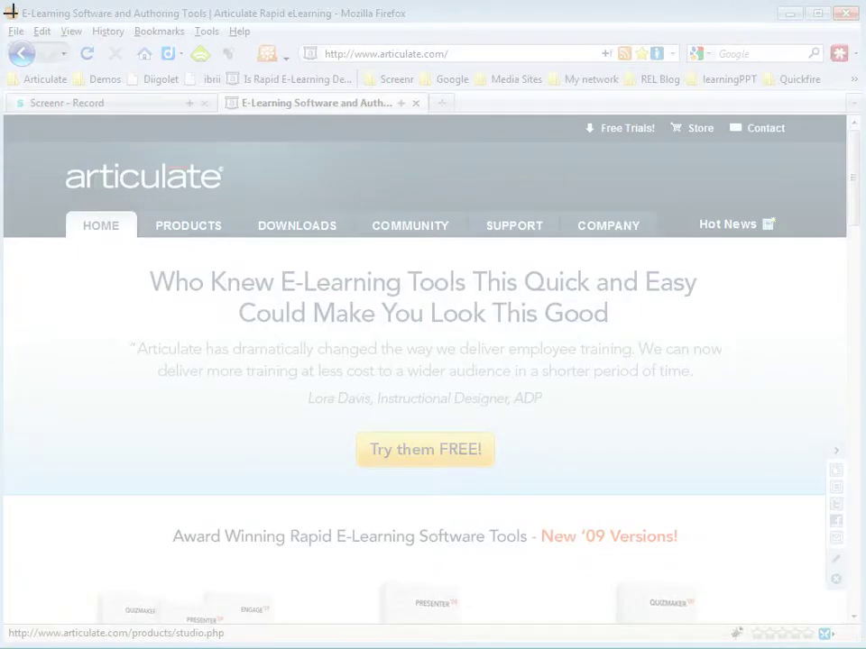
drag(0, 1, 368, 317)
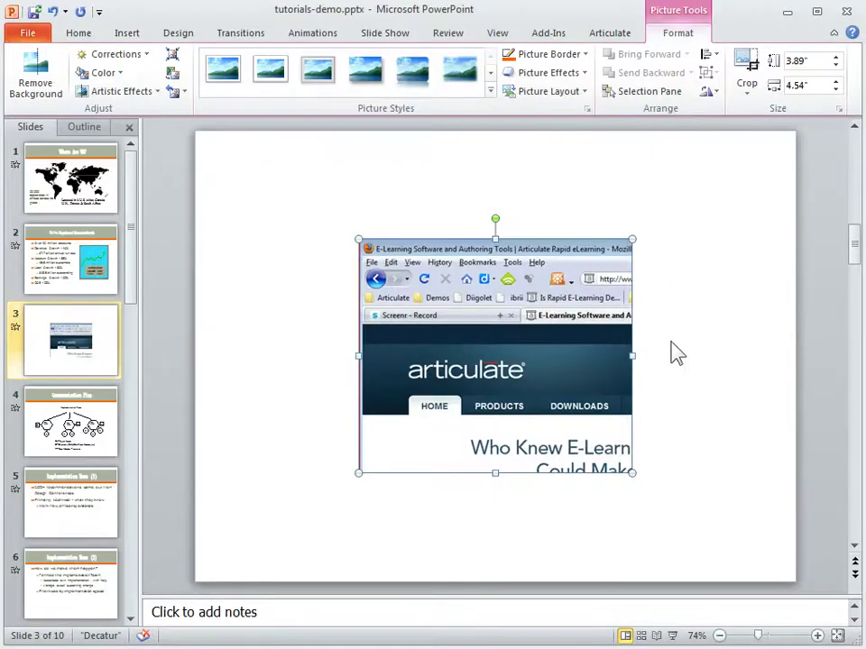
click(701, 362)
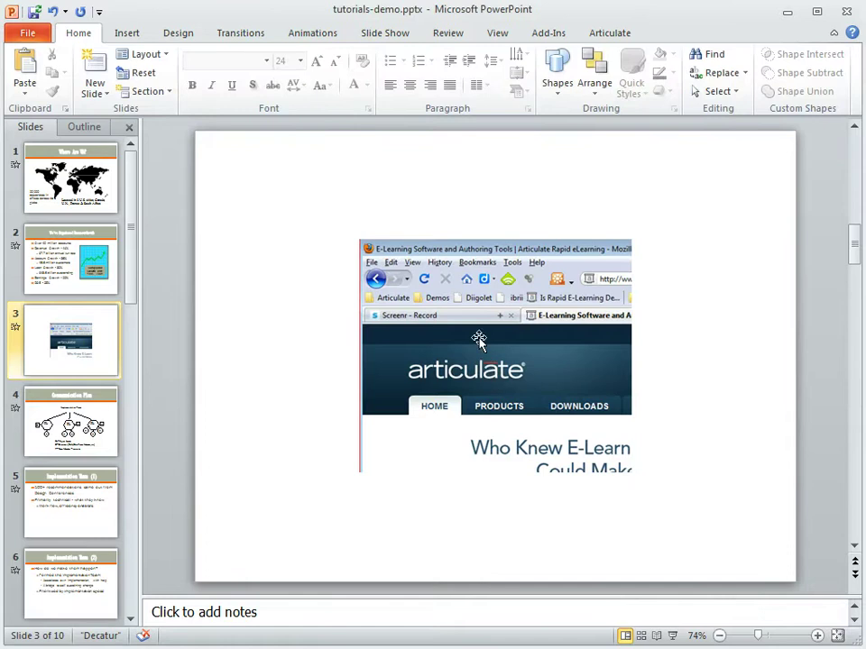
Step: Insert a screen clipping of the web page's Articulate logo, about 2.35" by 0.71", and place it above the browser picture's right side
click(127, 34)
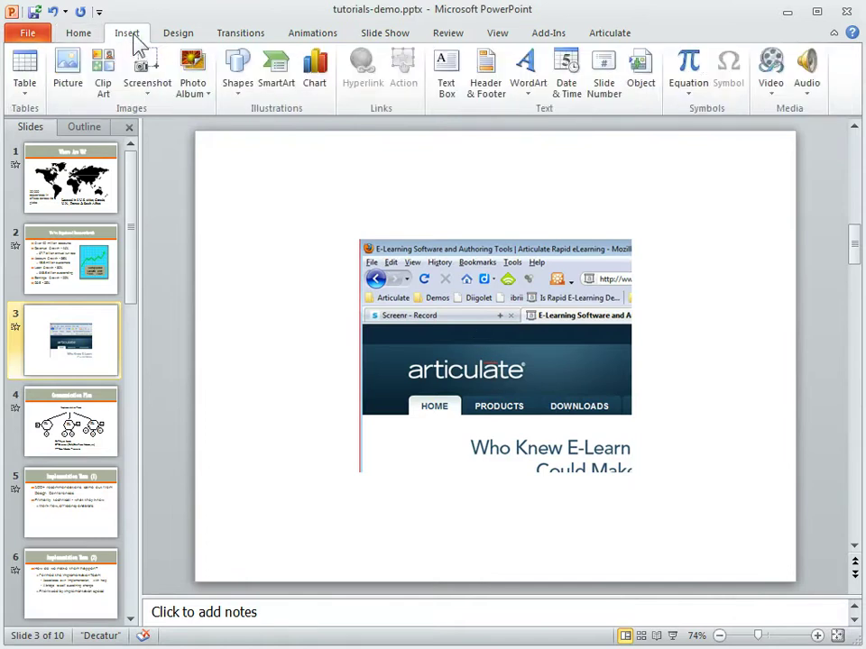
click(151, 99)
click(177, 217)
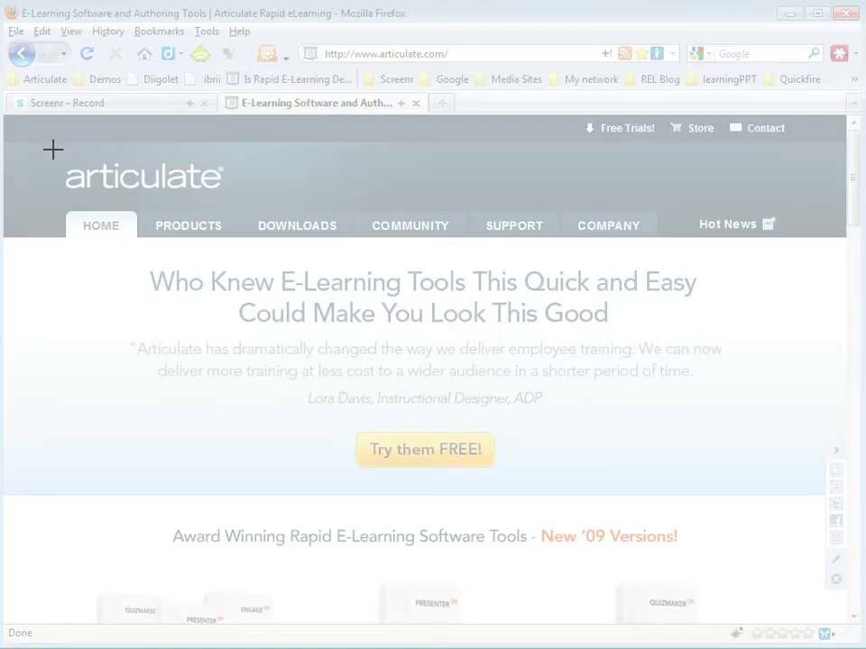
drag(53, 149, 244, 207)
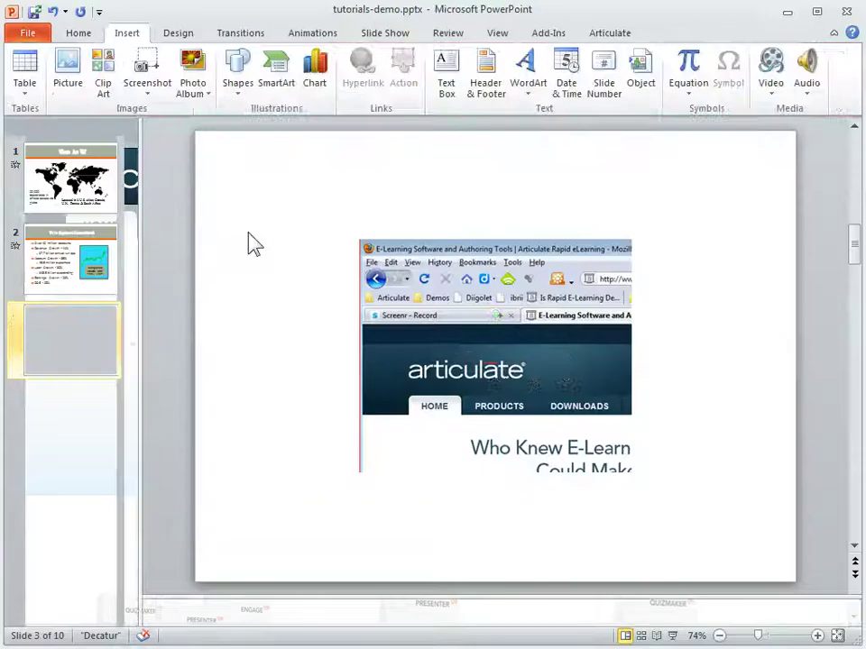
drag(533, 375, 644, 193)
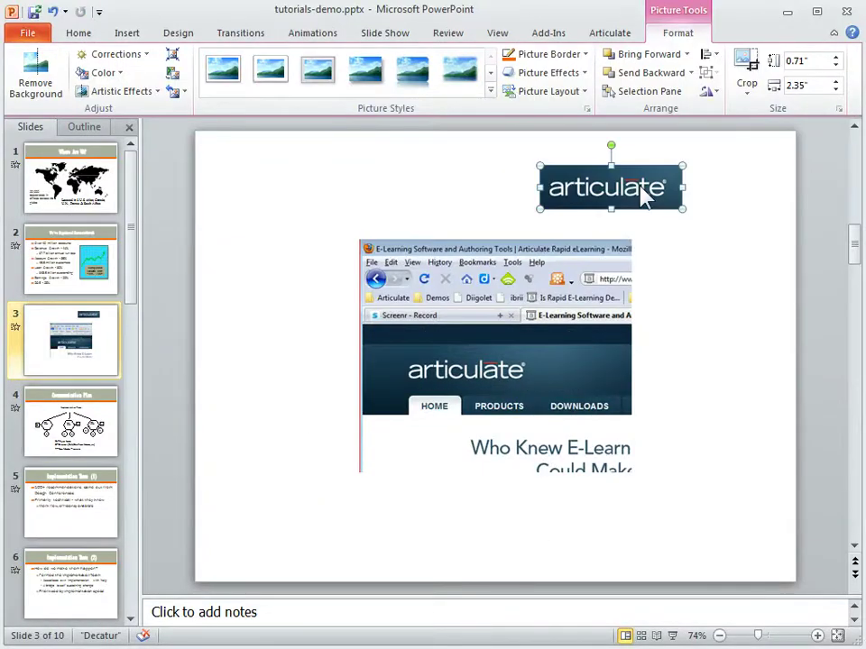